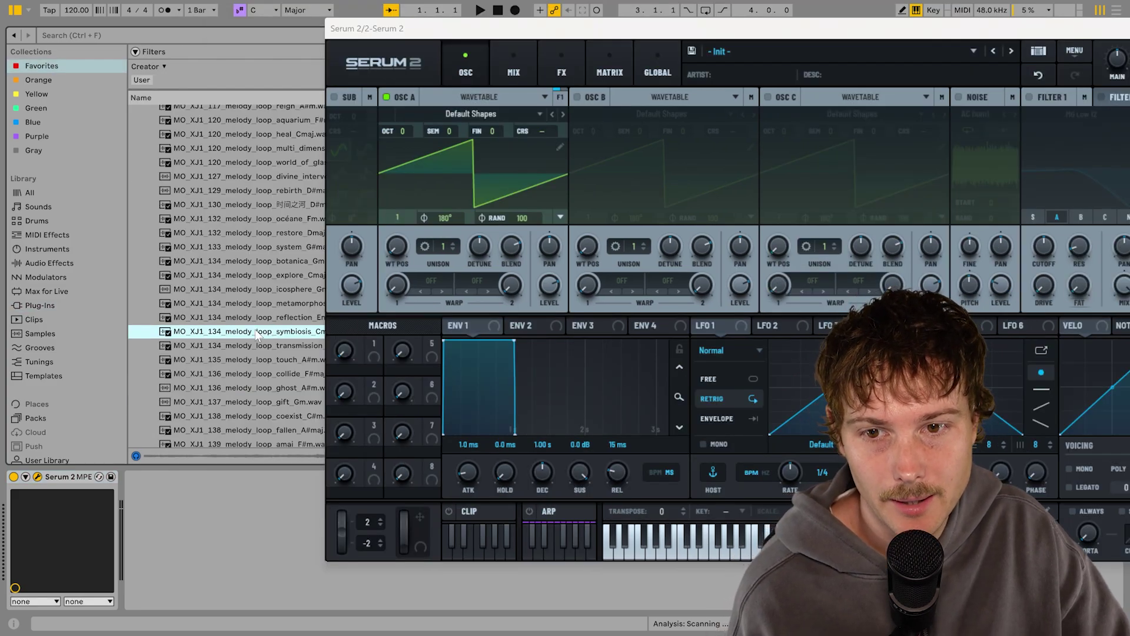
# - Load the symbiosis melody loop into OSC A as Granular, auto-slice it, and audition a slice
pyautogui.moveTo(255, 330); pyautogui.dragTo(468, 212)
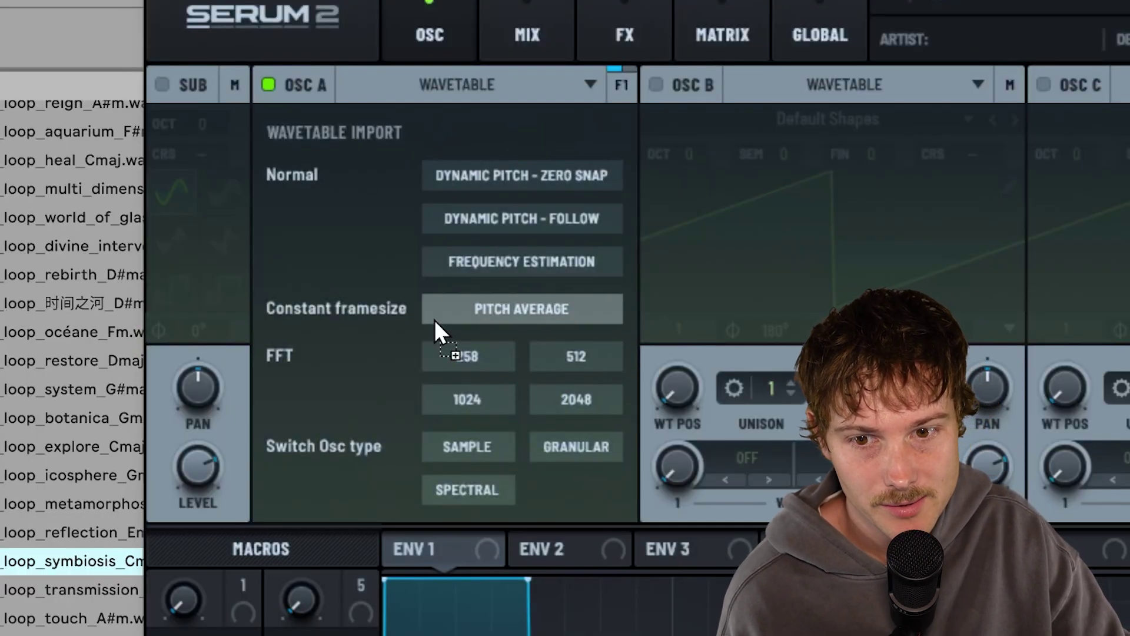
pyautogui.moveTo(435, 319); pyautogui.dragTo(595, 451)
pyautogui.rightClick(421, 245)
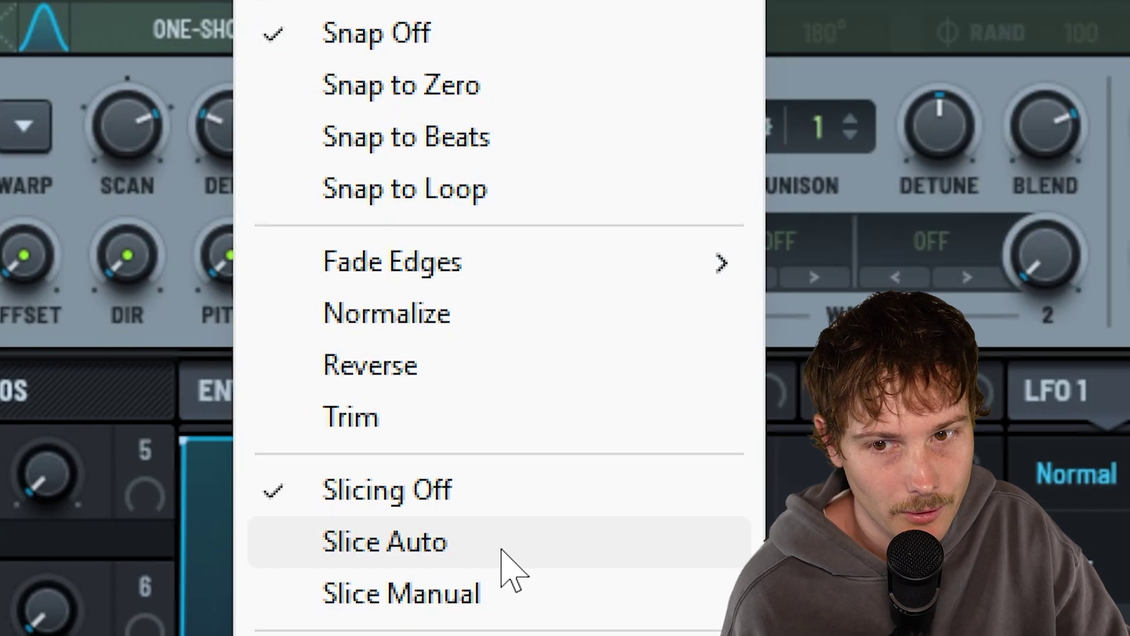
pyautogui.click(501, 551)
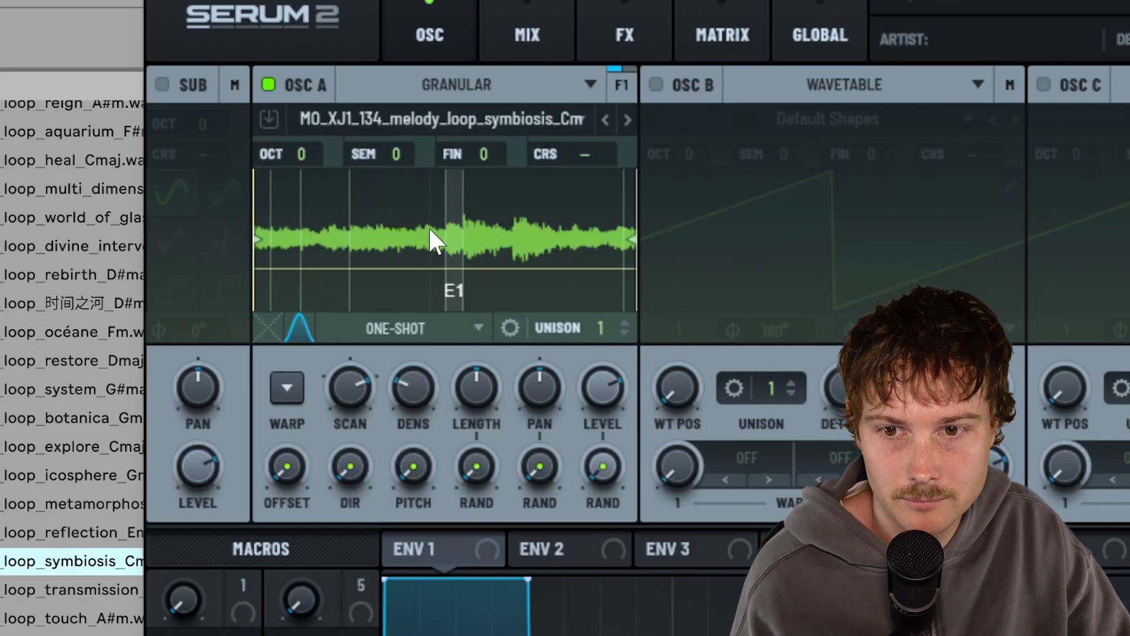
pyautogui.click(511, 278)
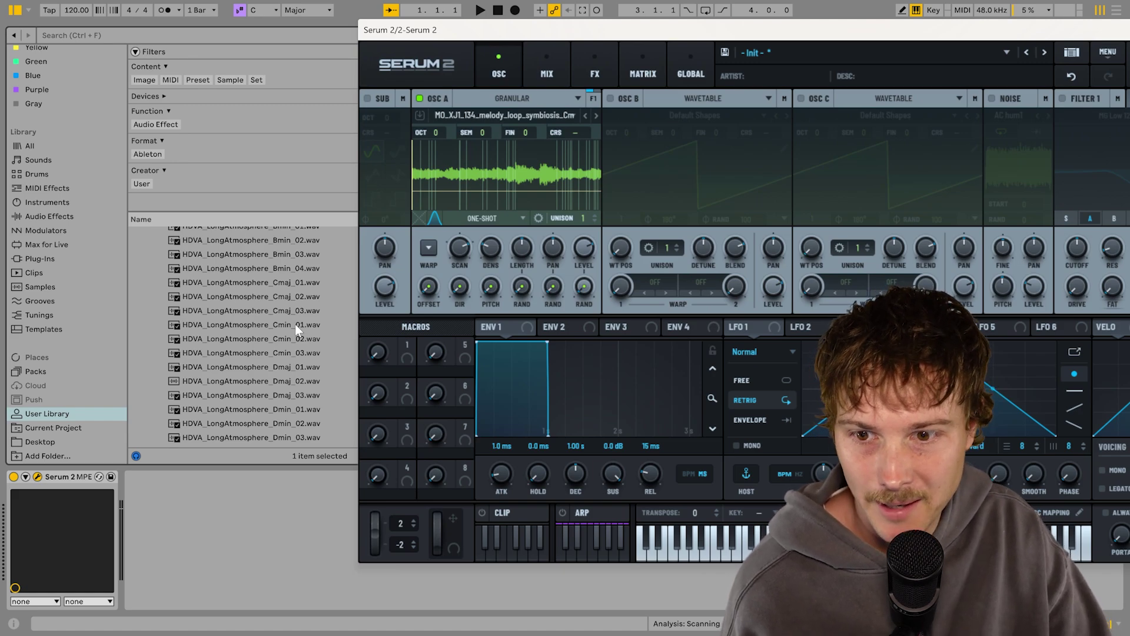
# - Load HDVA_LongAtmosphere_Cmin_02 into OSC B in Granular mode and apply Slice Auto
pyautogui.click(240, 326)
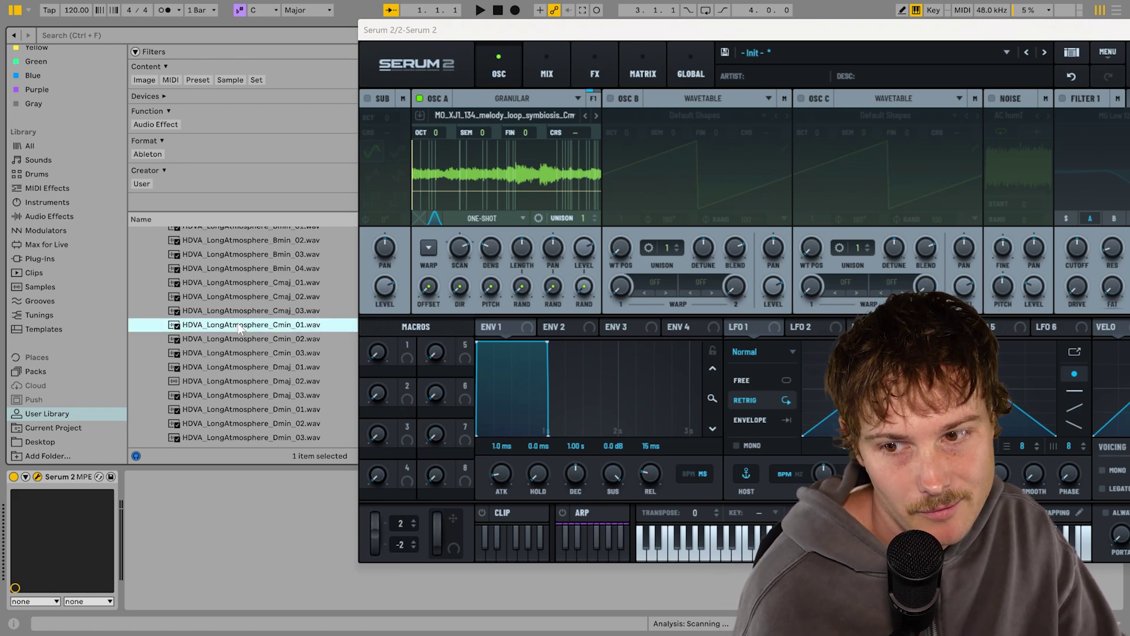
pyautogui.moveTo(287, 327); pyautogui.dragTo(754, 279)
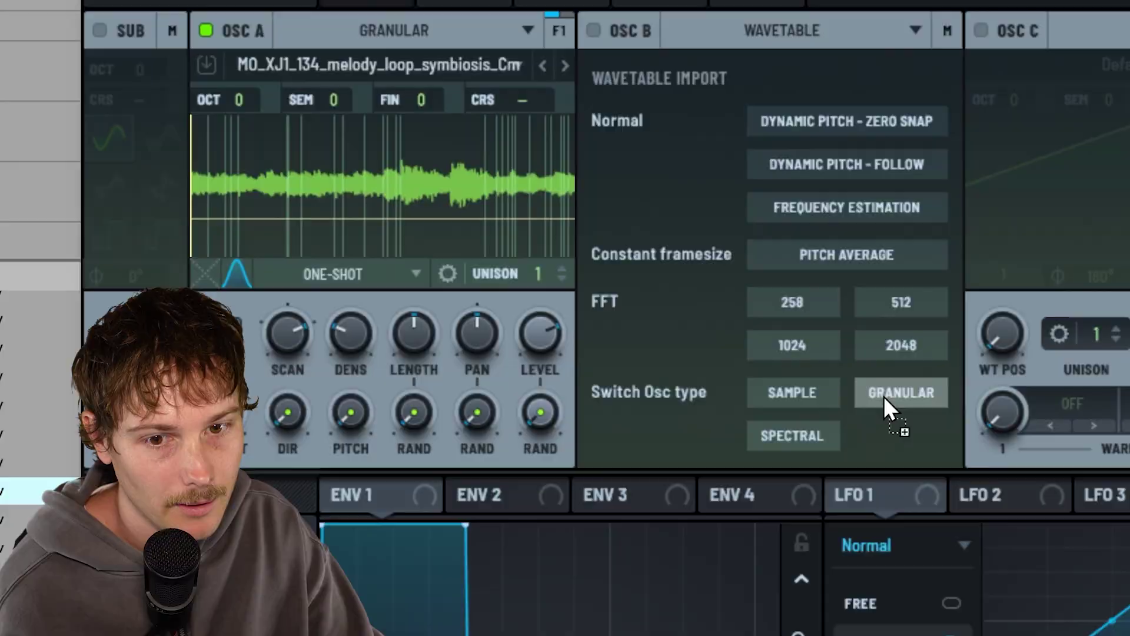
pyautogui.moveTo(884, 398); pyautogui.dragTo(898, 396)
pyautogui.rightClick(790, 198)
pyautogui.click(909, 602)
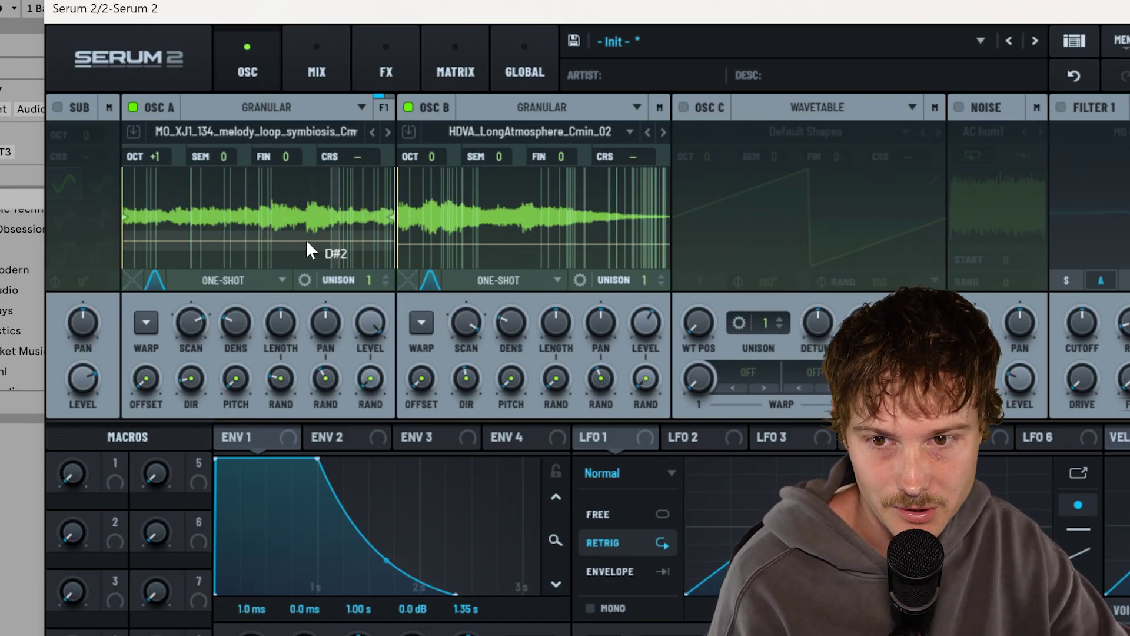
# - Add an Equalizer after the Downsample Distortion in the Bus 2 effect chain
pyautogui.click(392, 50)
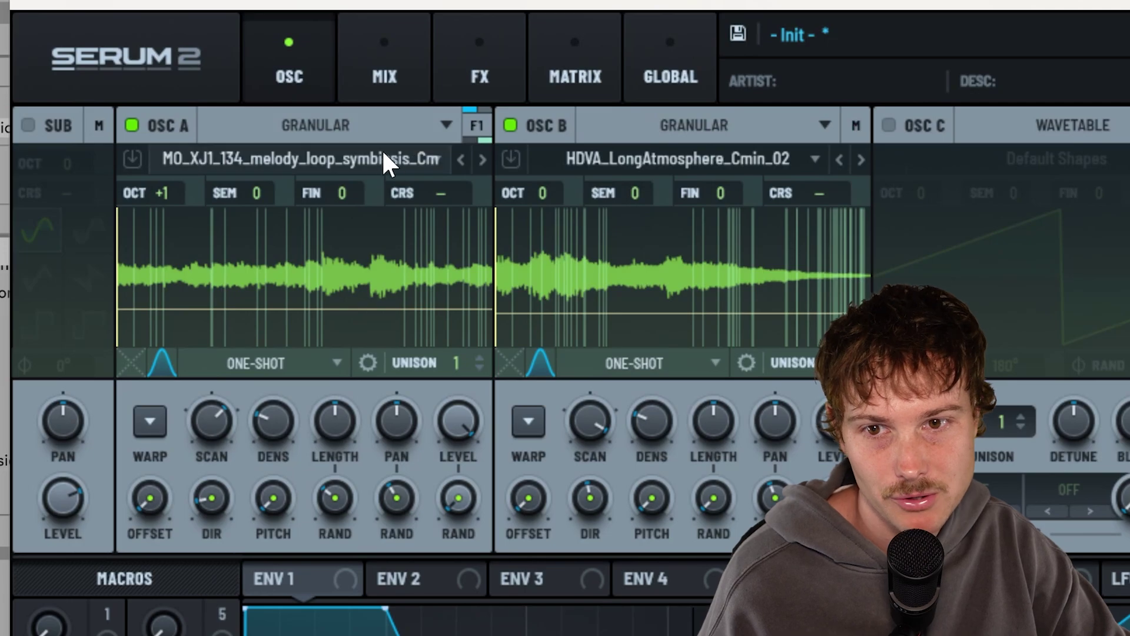
pyautogui.click(450, 84)
pyautogui.click(227, 102)
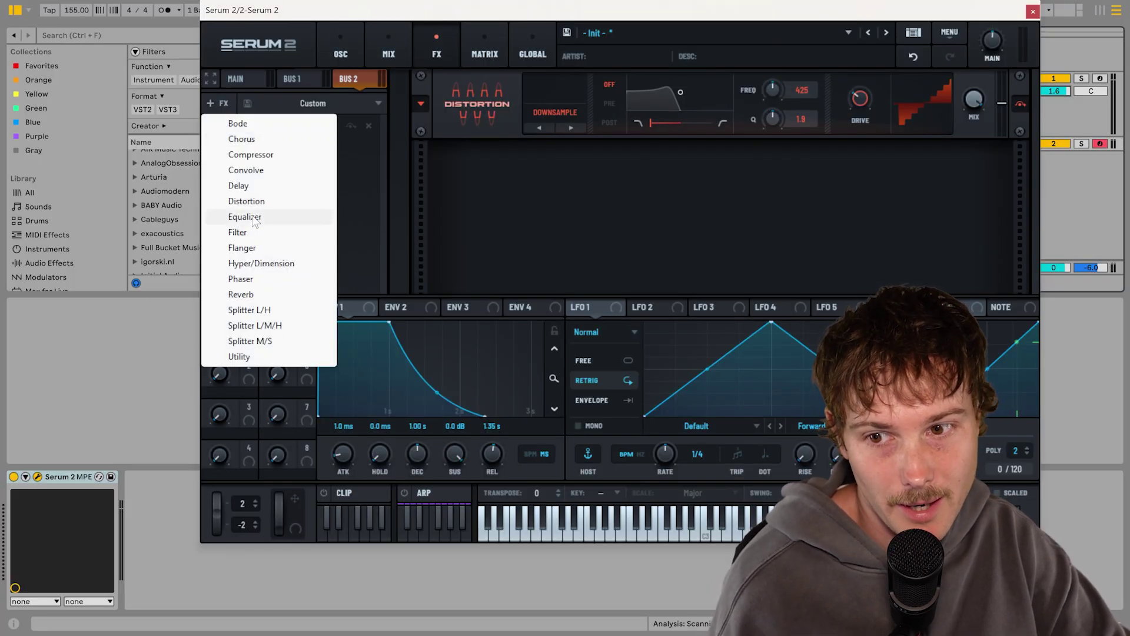
pyautogui.click(255, 218)
pyautogui.click(306, 74)
pyautogui.click(359, 79)
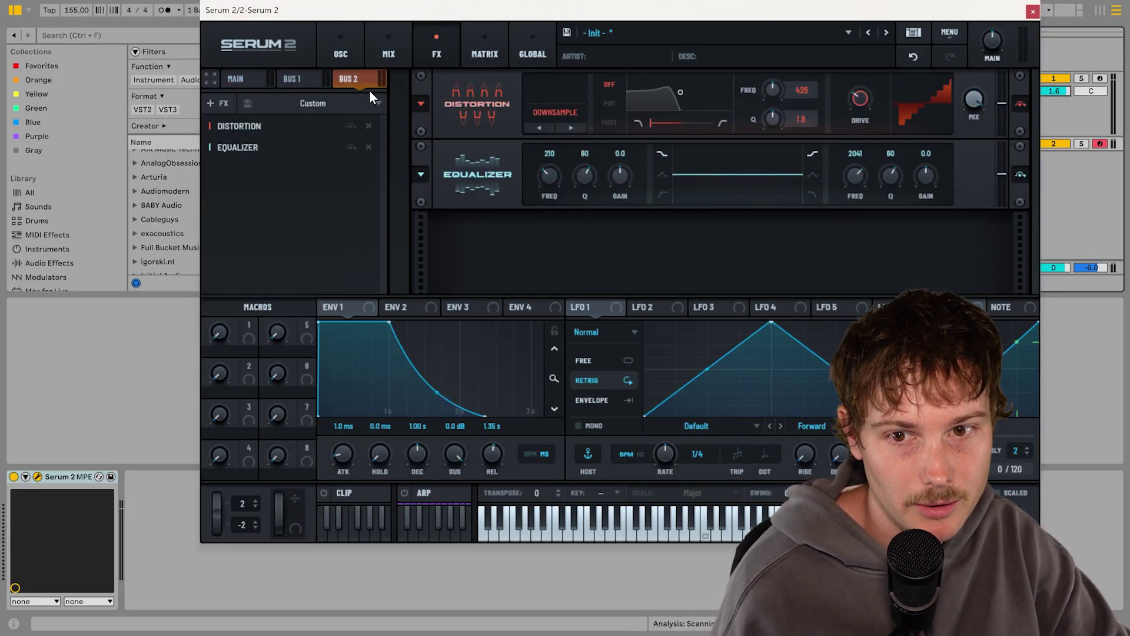
# - Route OSC A to Bus 2 with its send raised to 97%
pyautogui.hotkey('ctrl', '1')
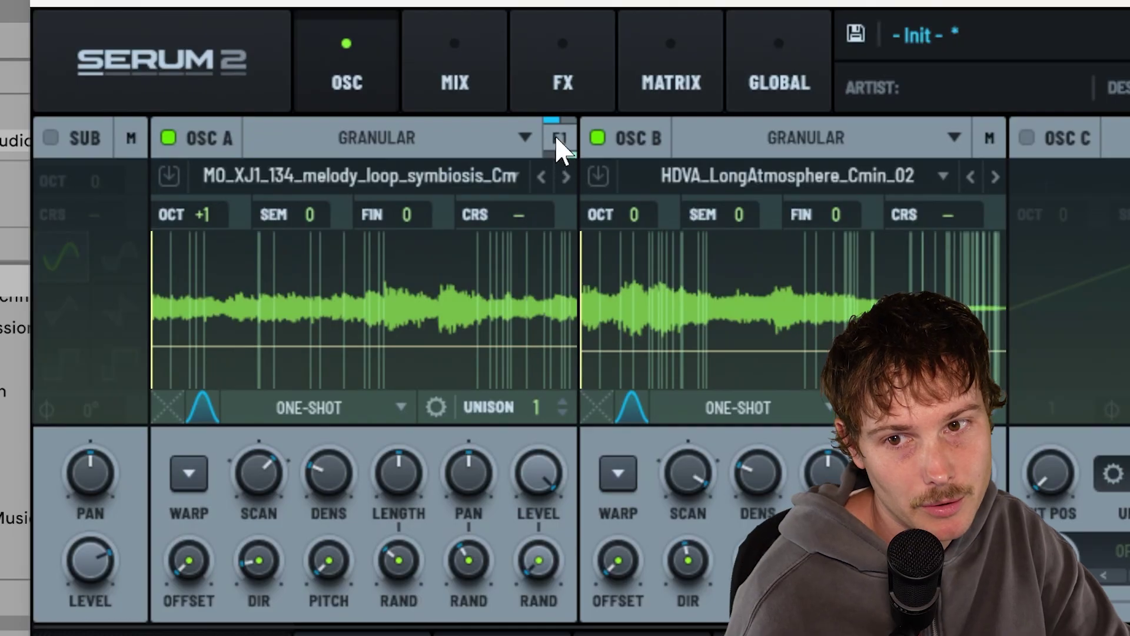
pyautogui.click(434, 80)
pyautogui.moveTo(414, 177); pyautogui.dragTo(415, 133)
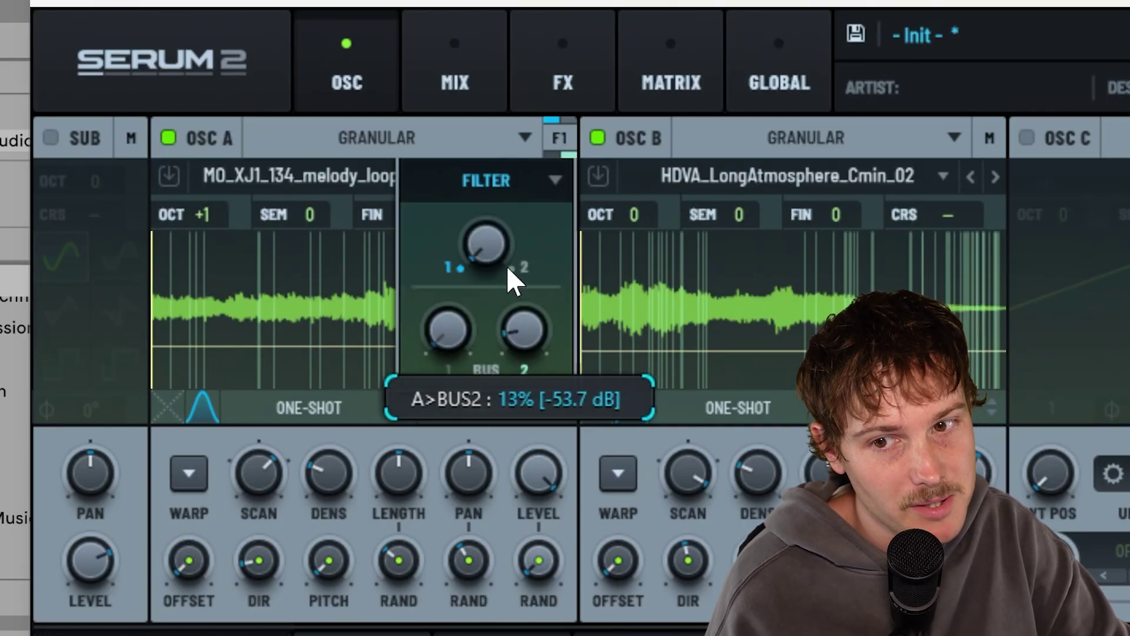
pyautogui.moveTo(512, 262); pyautogui.dragTo(512, 142)
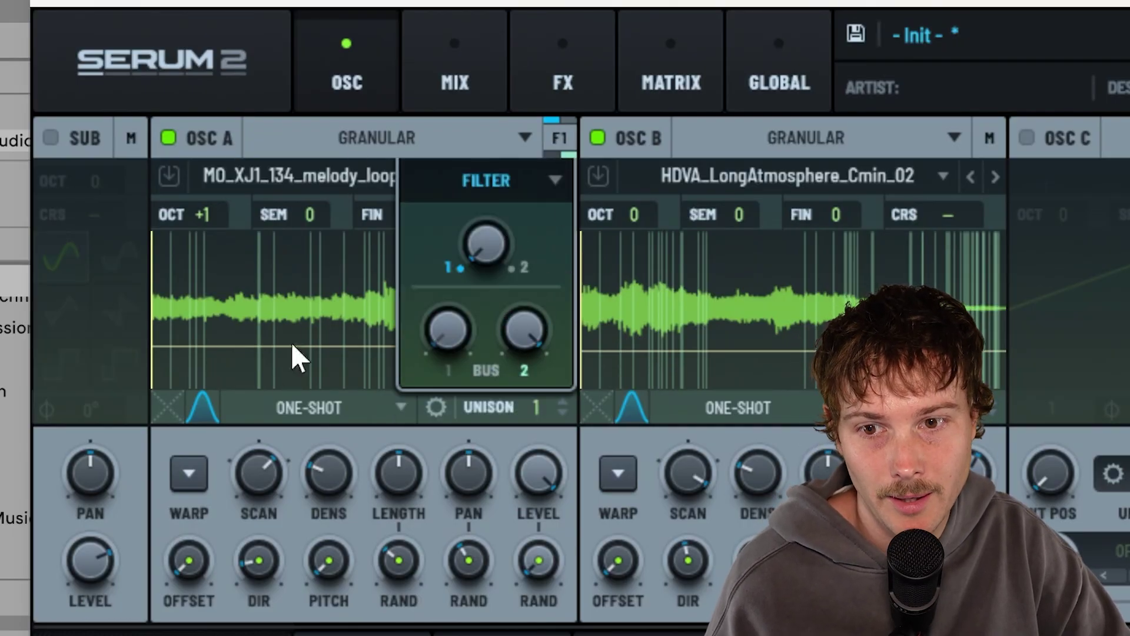
pyautogui.click(560, 82)
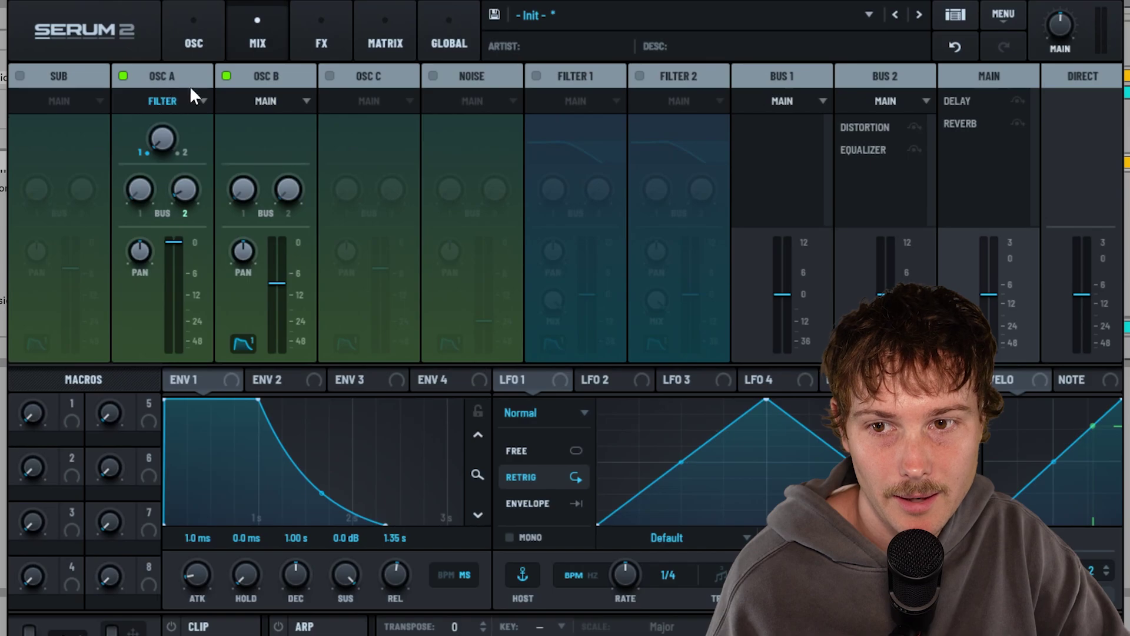
pyautogui.moveTo(185, 189); pyautogui.dragTo(172, 43)
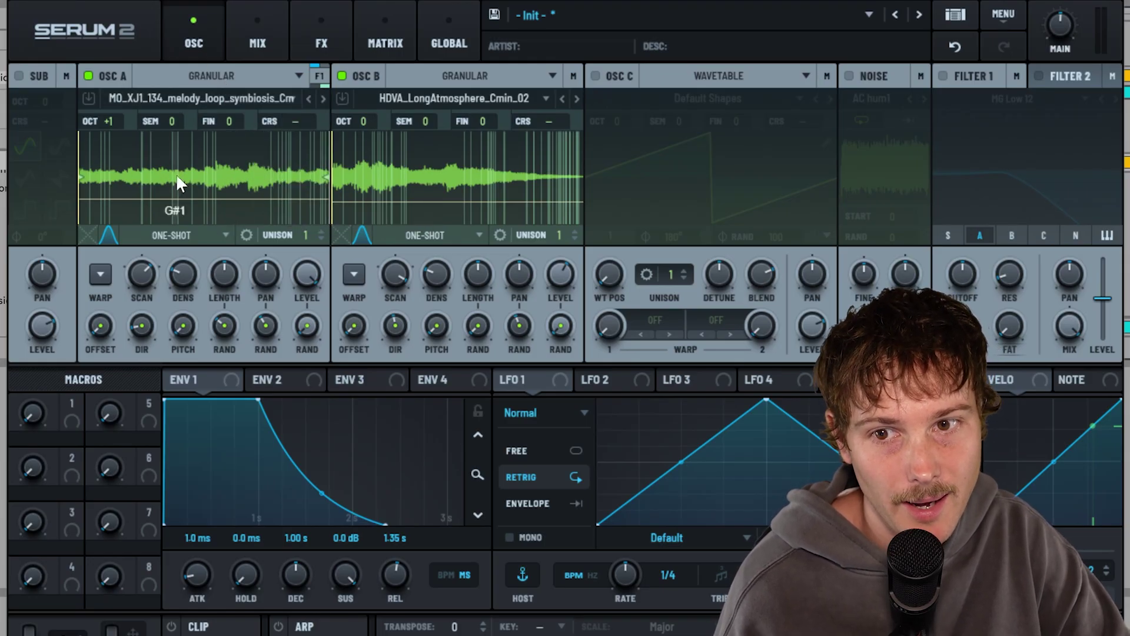
pyautogui.click(321, 36)
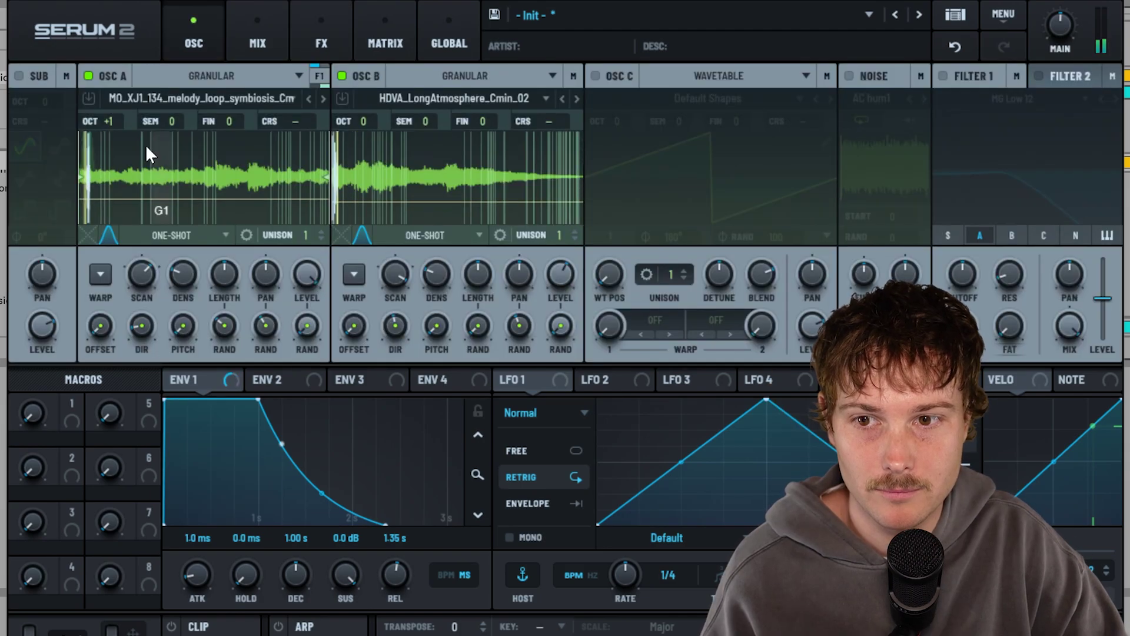
# - Audition each oscillator alone, then send OSC B into Bus 2 and view the Main delay-reverb chain
pyautogui.click(86, 76)
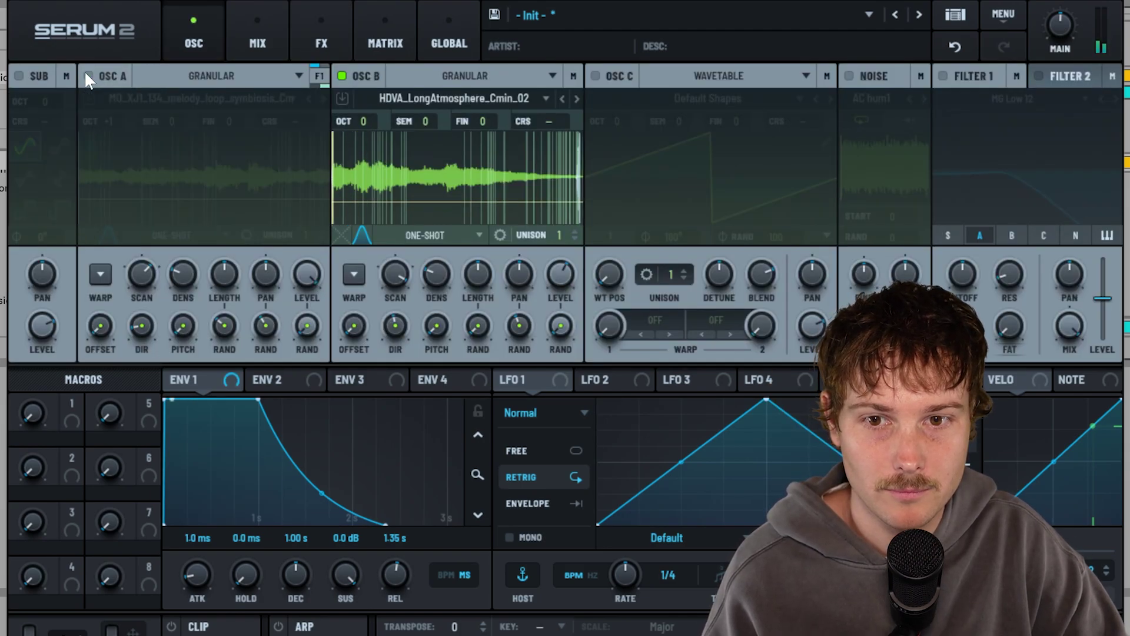
pyautogui.click(86, 75)
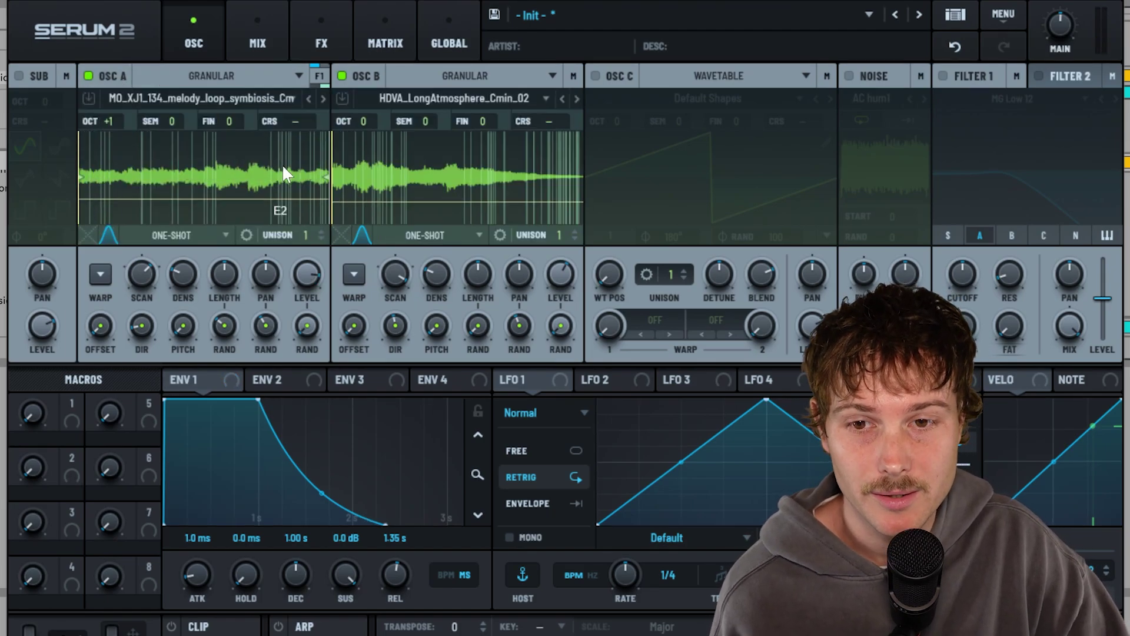
pyautogui.click(570, 76)
pyautogui.moveTo(551, 206); pyautogui.dragTo(539, 147)
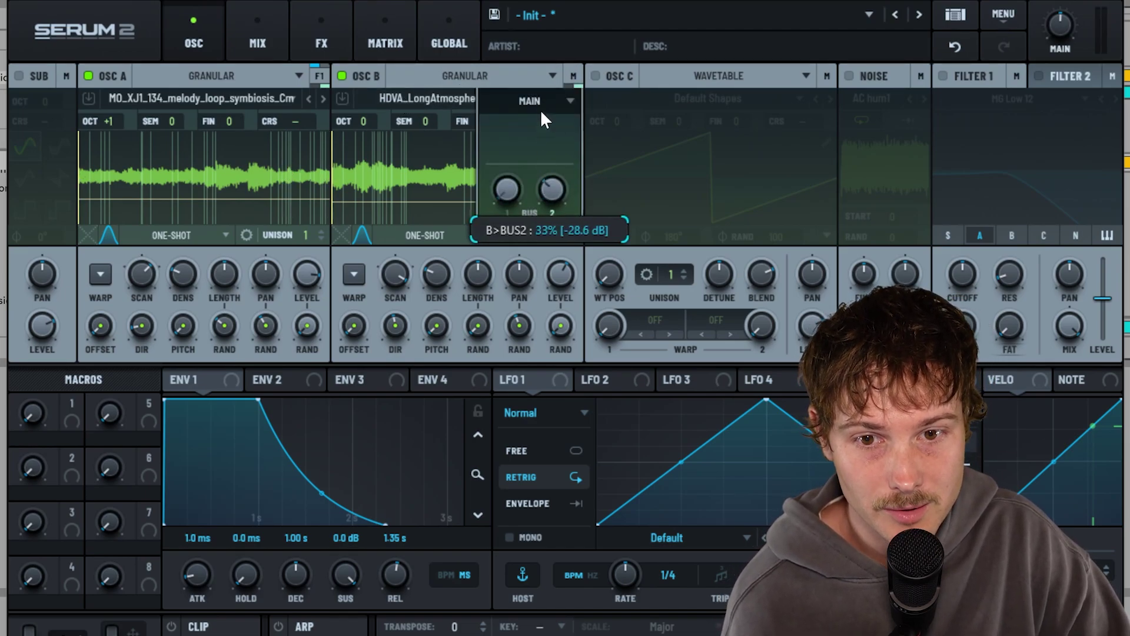
pyautogui.moveTo(551, 188); pyautogui.dragTo(548, 128)
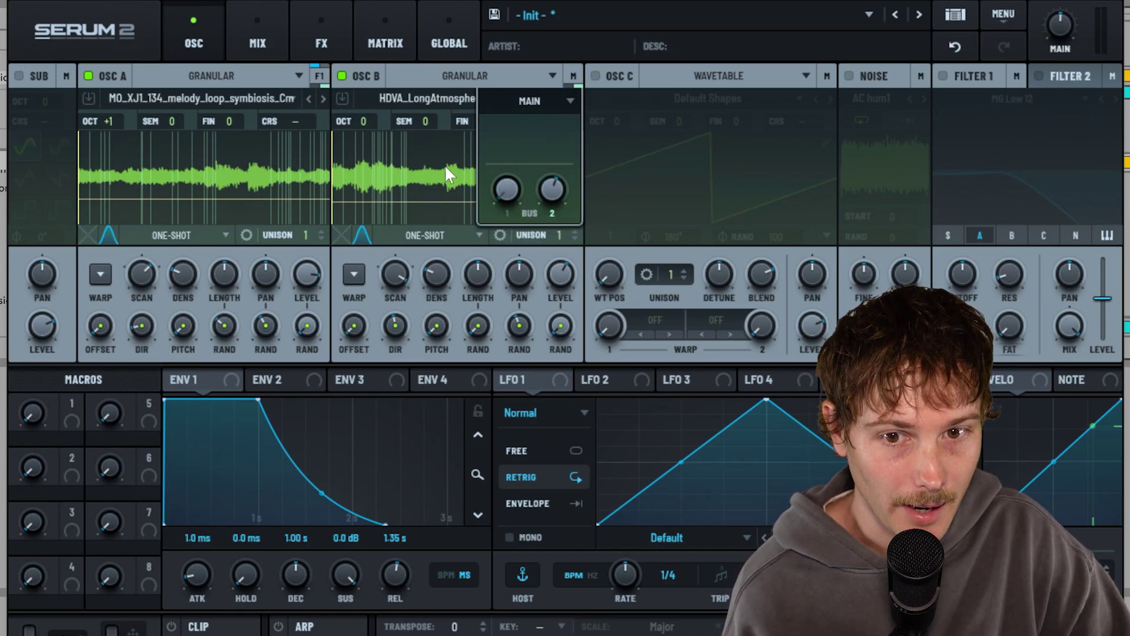
pyautogui.click(317, 46)
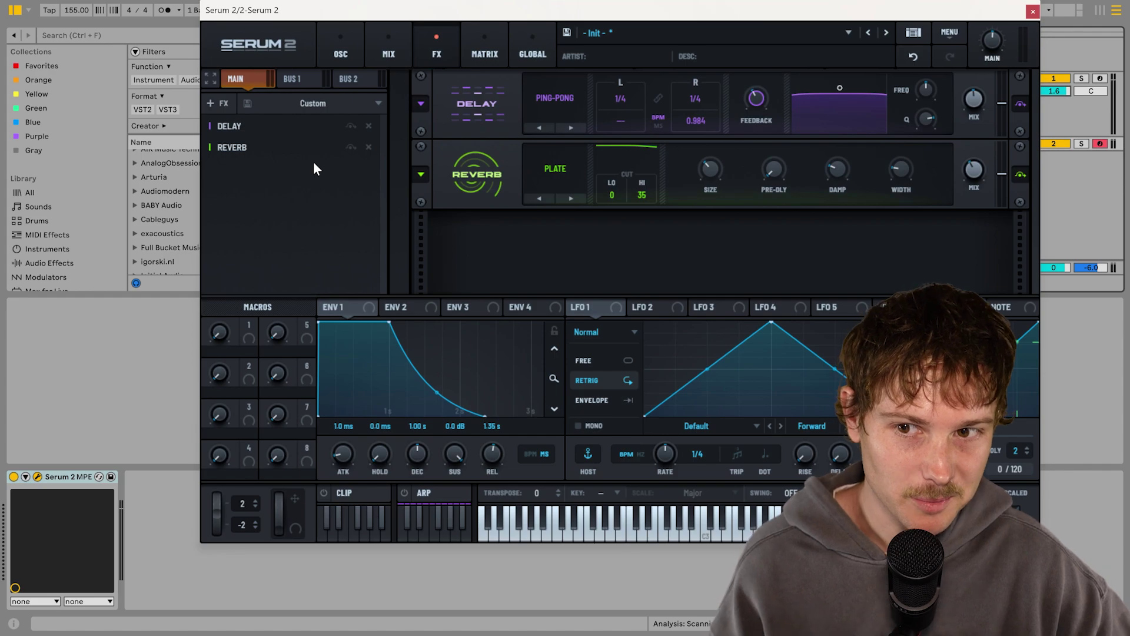
# - Add two Distortion effects to the Main bus after the Plate Reverb and reorder them
pyautogui.click(222, 107)
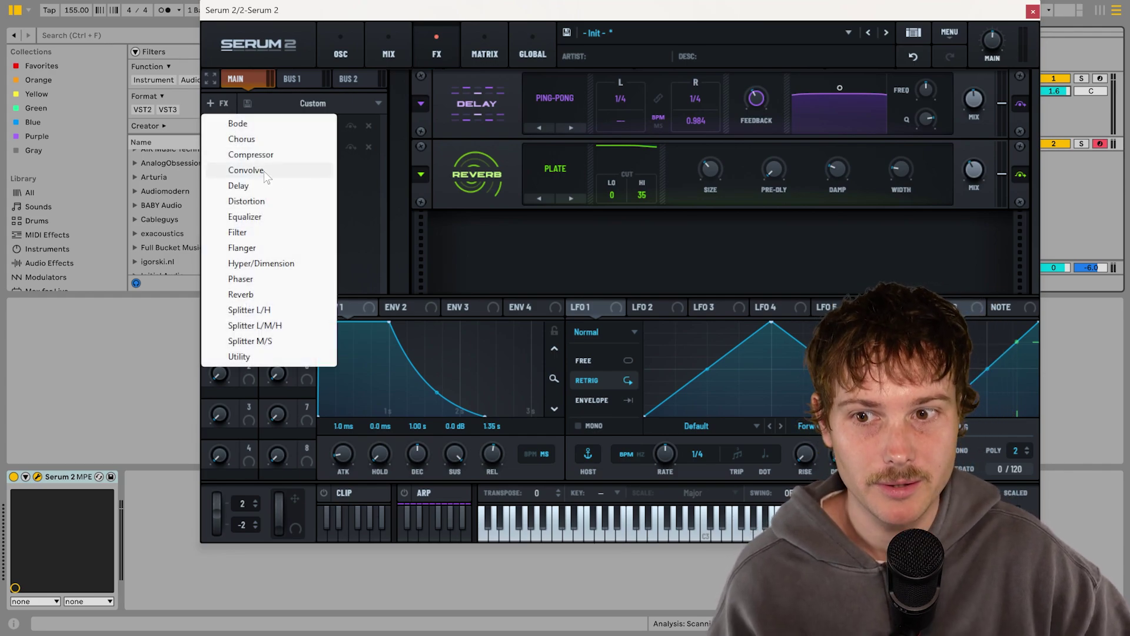
pyautogui.click(289, 203)
pyautogui.click(215, 103)
pyautogui.click(270, 204)
pyautogui.moveTo(1033, 271); pyautogui.dragTo(1035, 241)
pyautogui.moveTo(1117, 292); pyautogui.dragTo(751, 331)
# - Set the first Distortion to Downsample and the second to Linear Fold with lowered mix
pyautogui.click(478, 234)
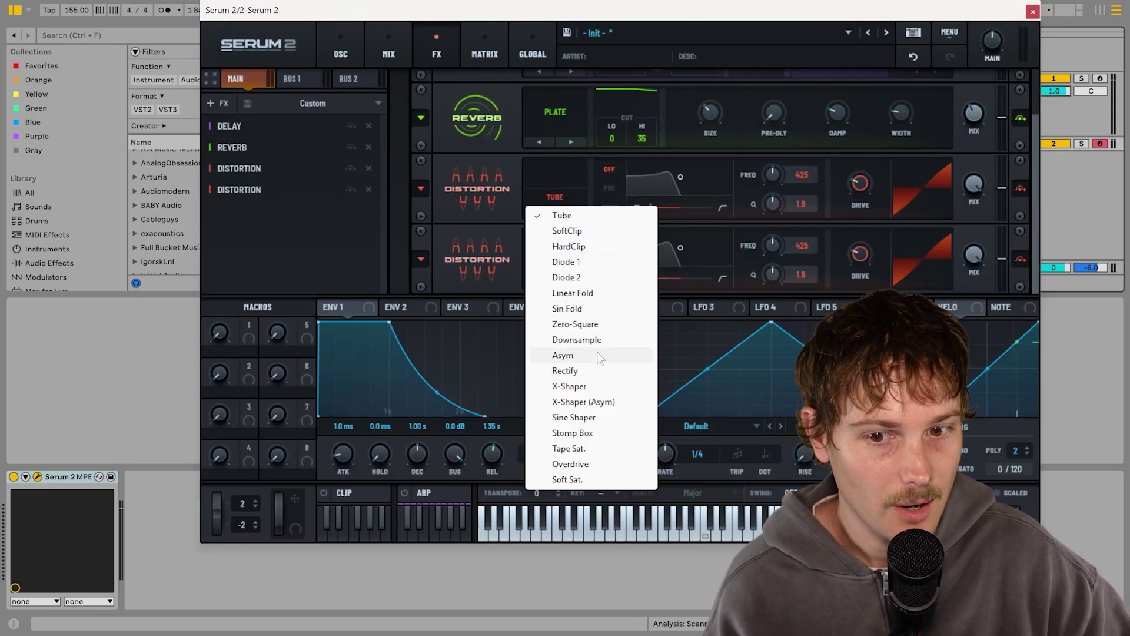
pyautogui.click(577, 340)
pyautogui.click(555, 267)
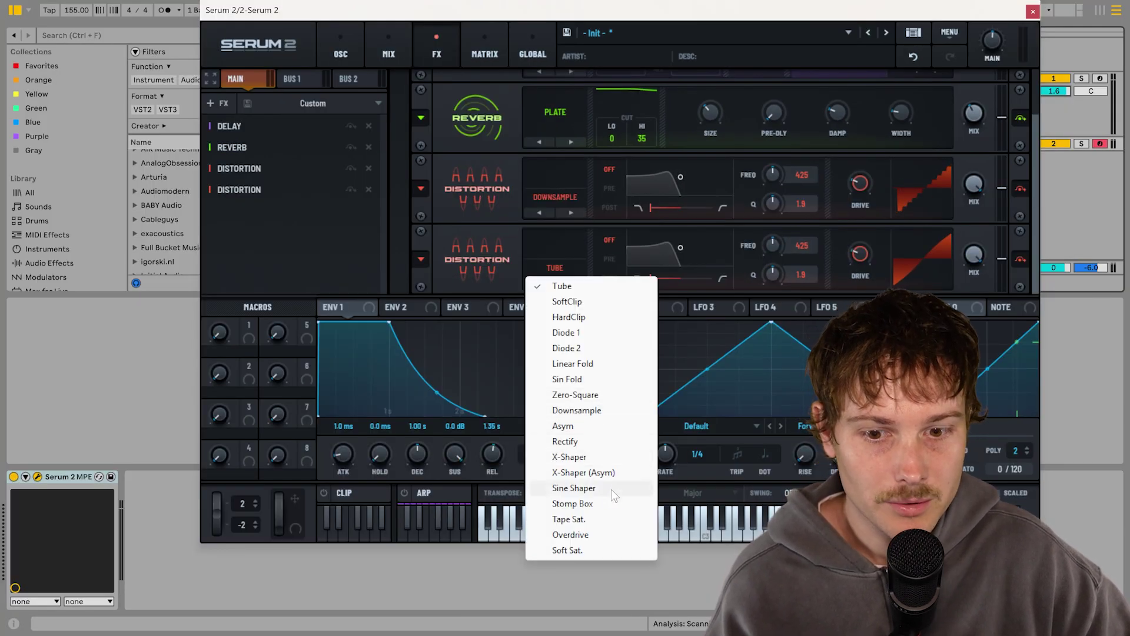
pyautogui.click(613, 363)
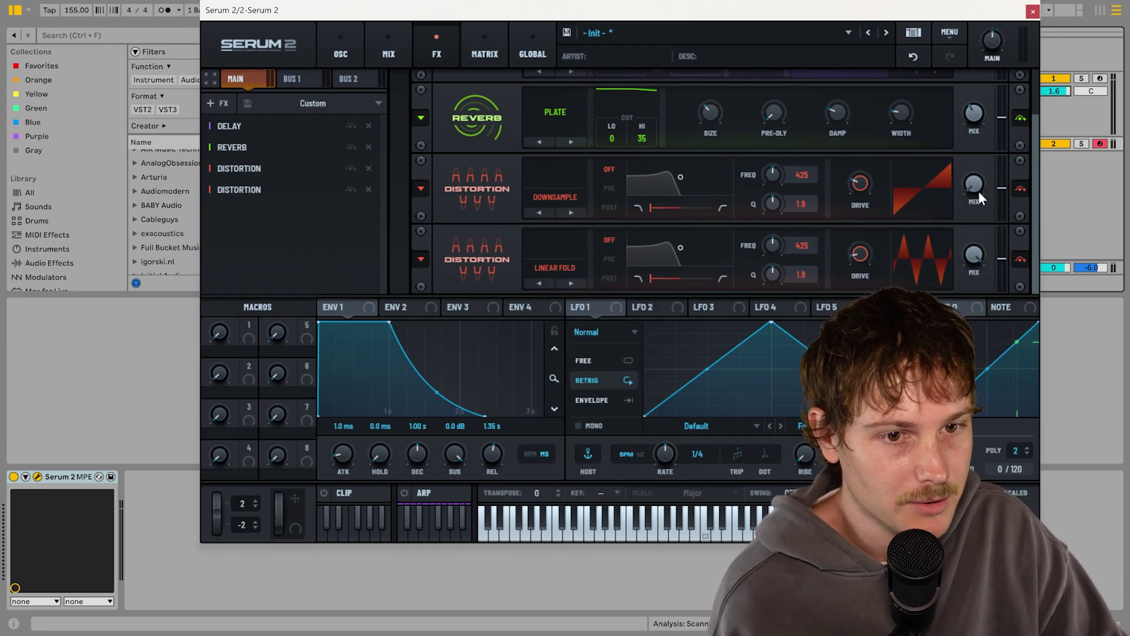
pyautogui.moveTo(978, 263); pyautogui.dragTo(987, 387)
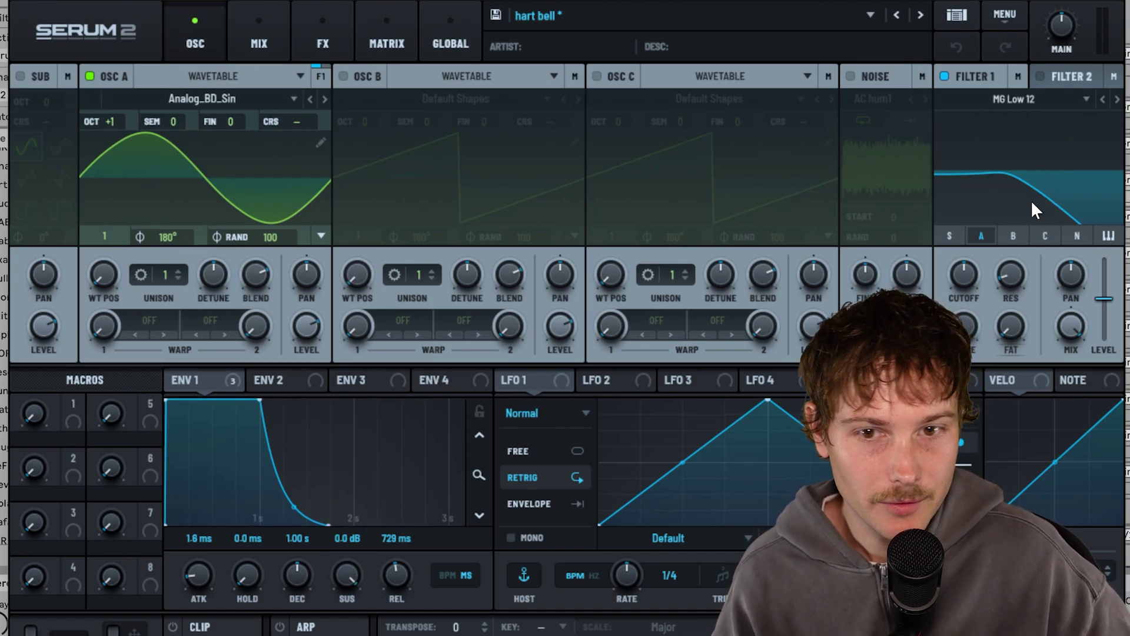
# - Browse the hart bell patch's OSC, MIX and FX pages, ending on its Tube, Downsample and Ping-Pong Delay chain
pyautogui.click(323, 43)
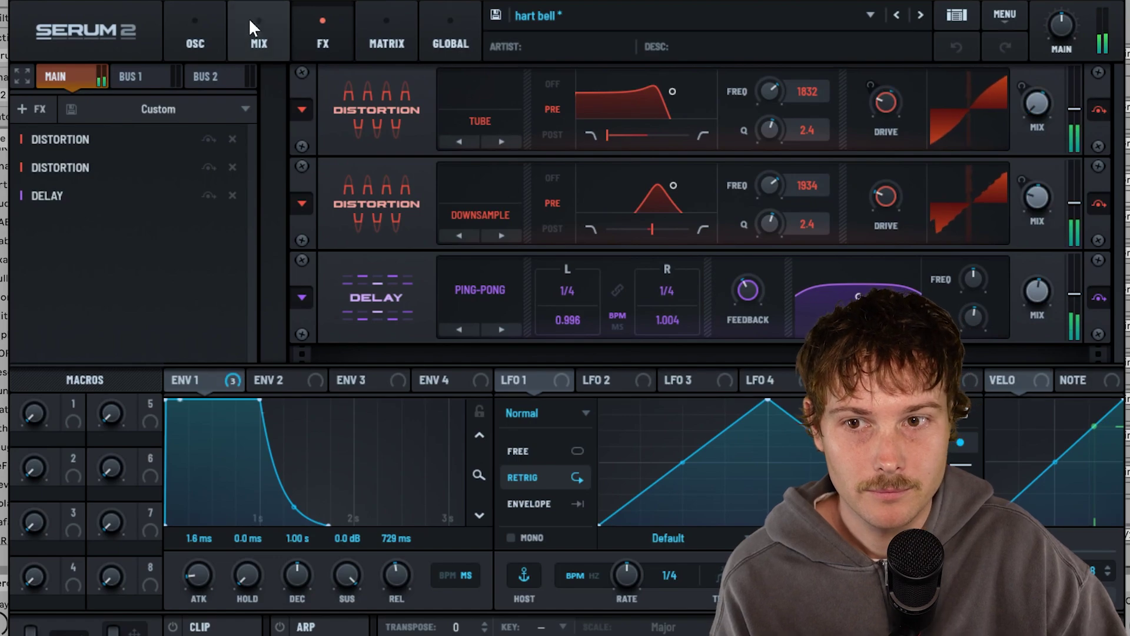
pyautogui.click(202, 46)
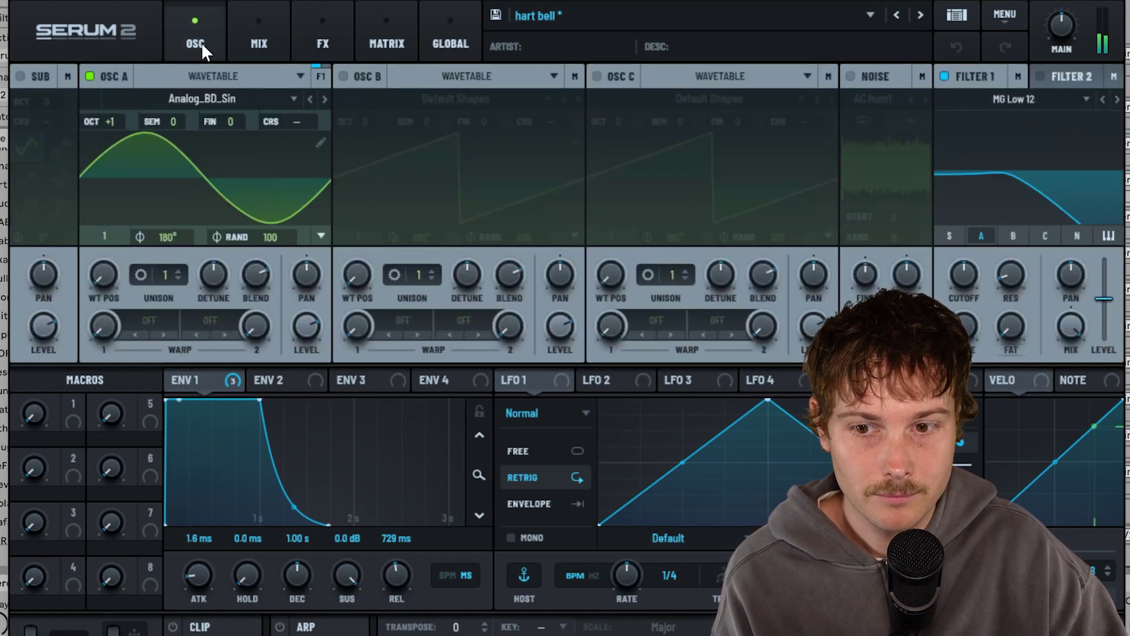
pyautogui.click(250, 37)
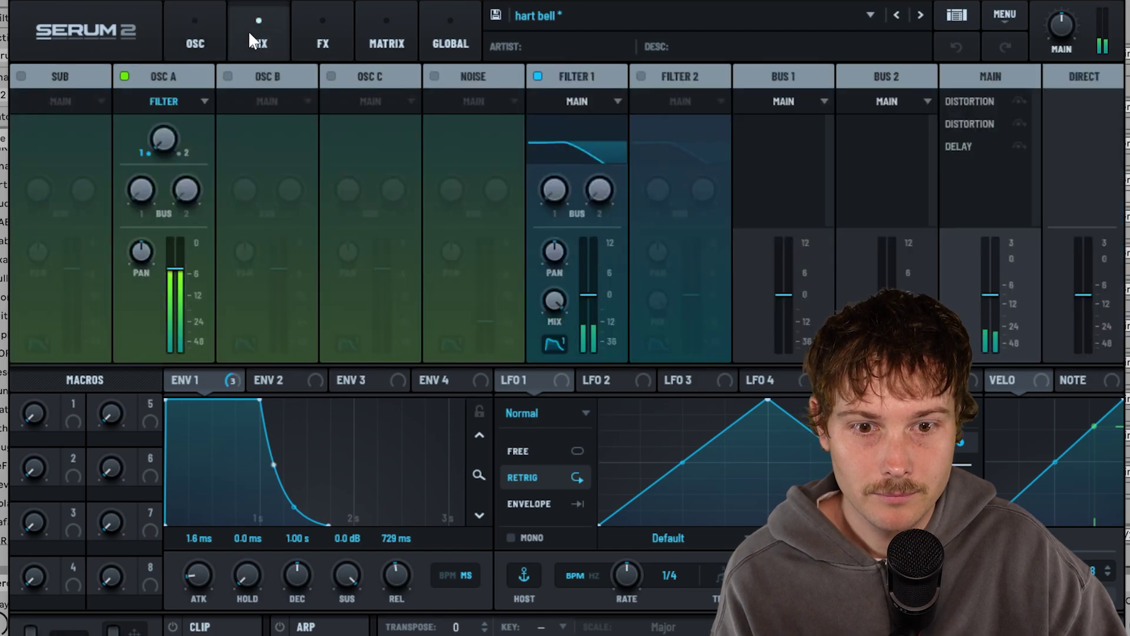
pyautogui.click(324, 31)
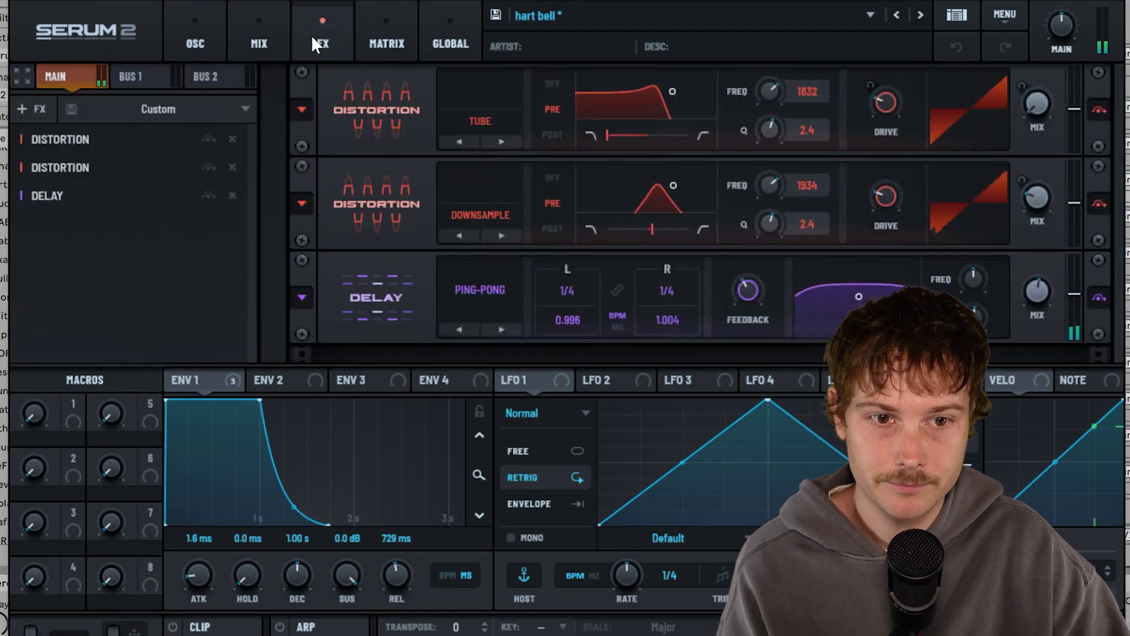
pyautogui.click(212, 43)
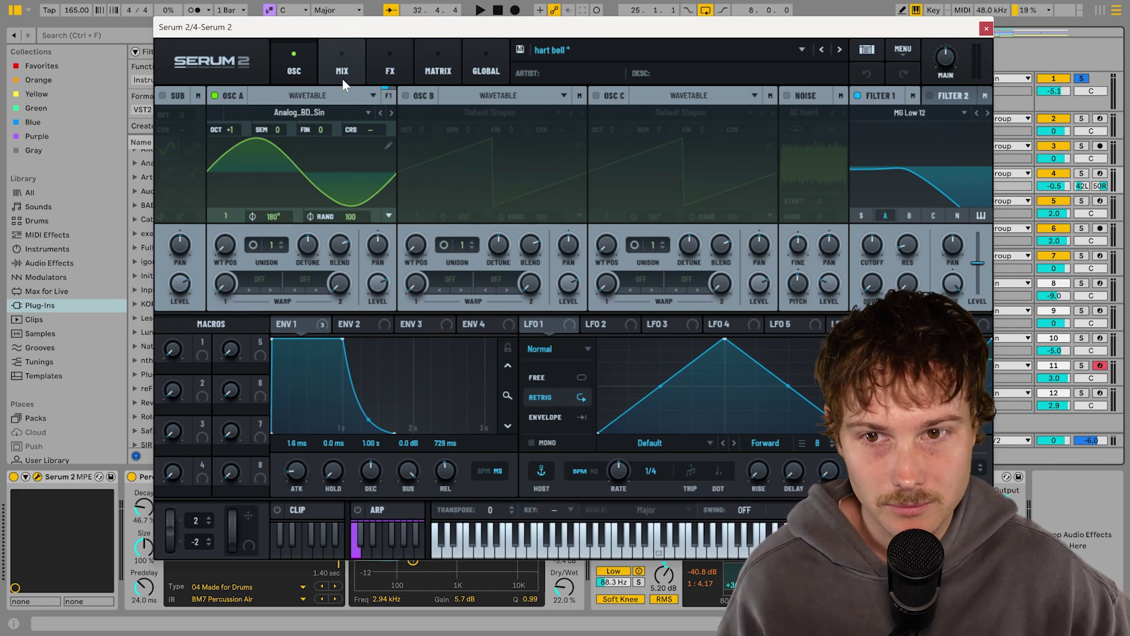
pyautogui.click(387, 65)
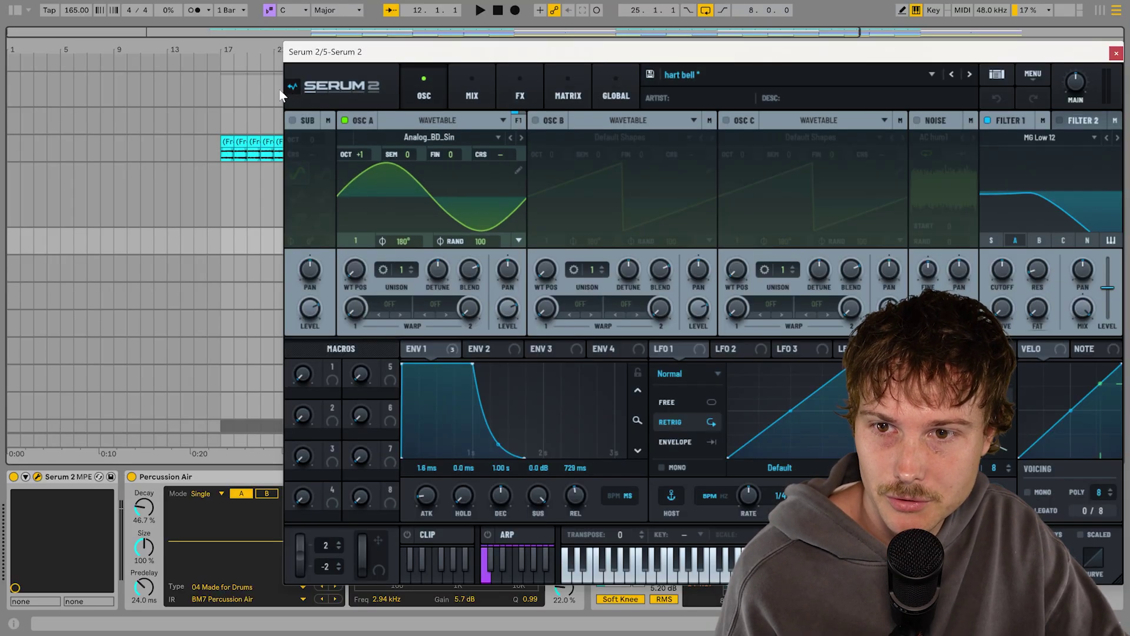
# - Render the hart bell patch to the Srm_hart bell audio clip and play it back
pyautogui.moveTo(199, 63); pyautogui.dragTo(51, 178)
pyautogui.click(185, 176)
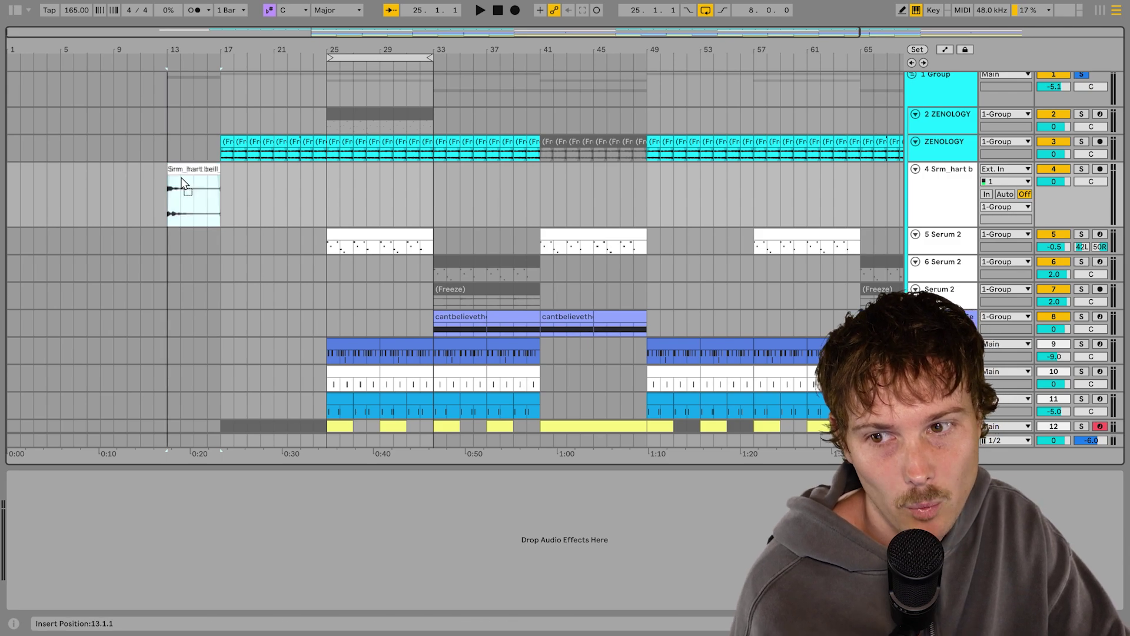
pyautogui.press('space')
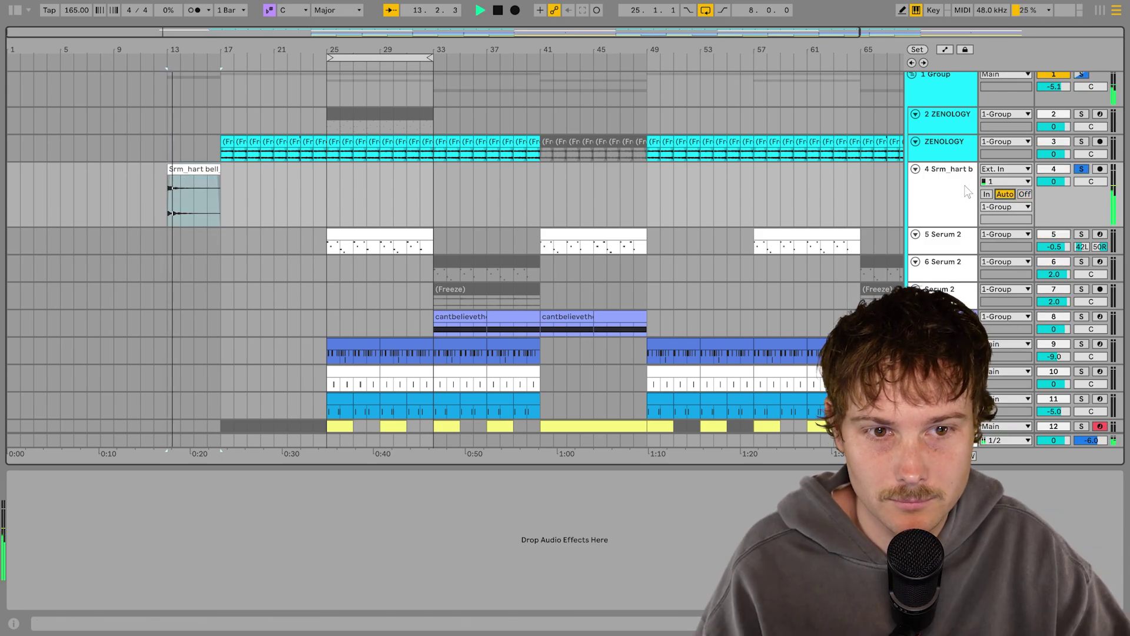
# - Load the Srm_hart bell clip into OSC B as Granular and raise it one octave
pyautogui.click(942, 241)
pyautogui.press('space')
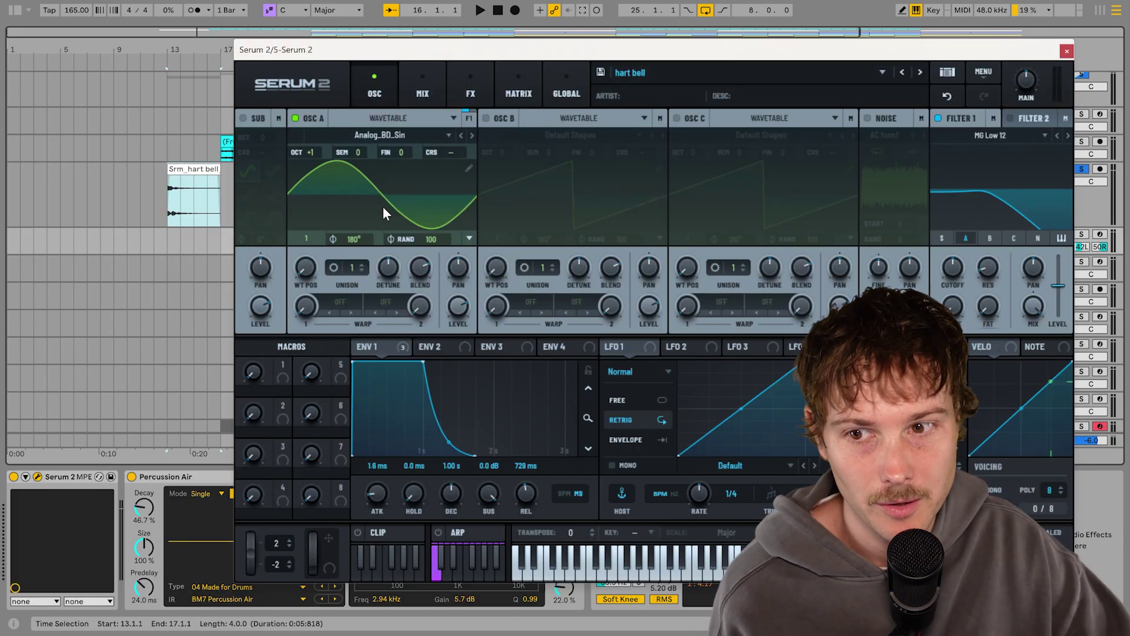
pyautogui.moveTo(196, 169); pyautogui.dragTo(595, 170)
pyautogui.click(642, 306)
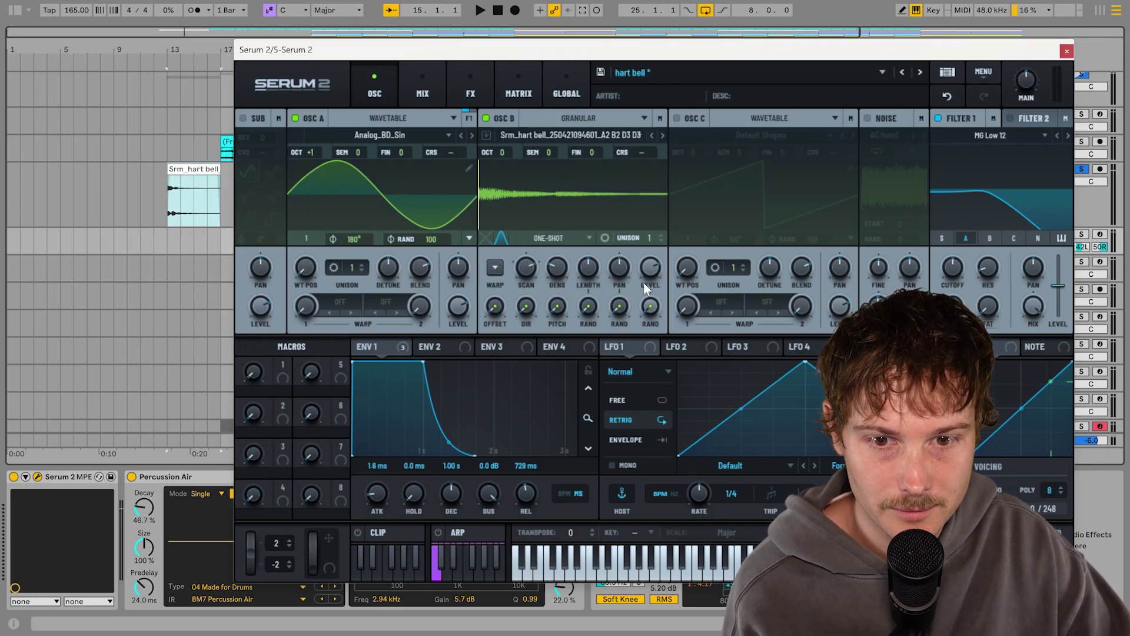
pyautogui.moveTo(502, 152); pyautogui.dragTo(507, 139)
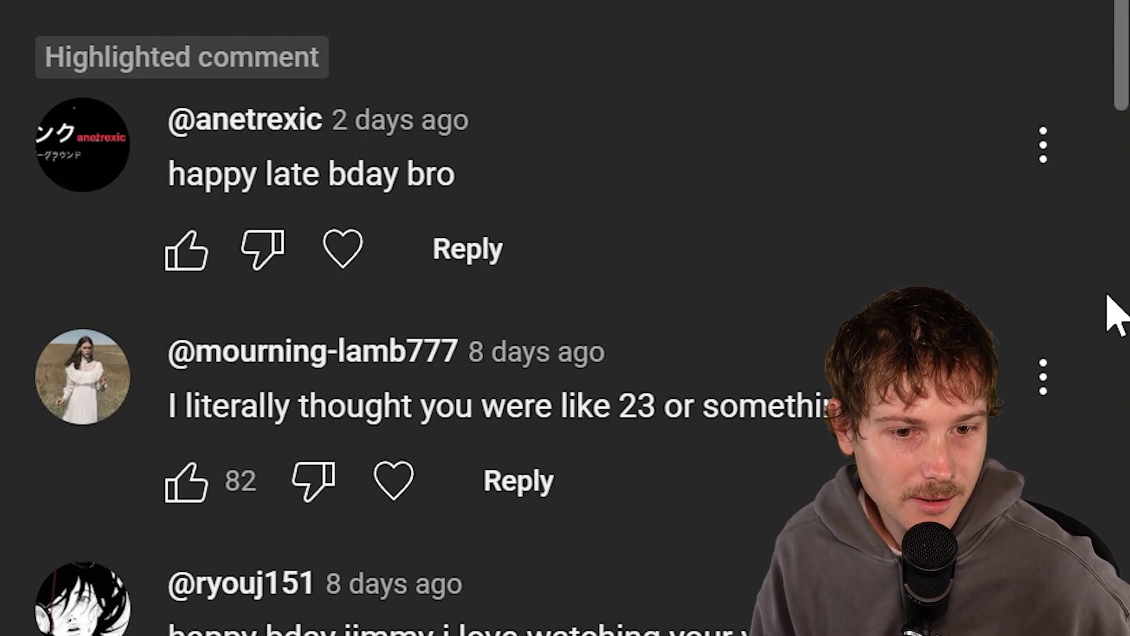
pyautogui.scroll(-10, 1110, 316)
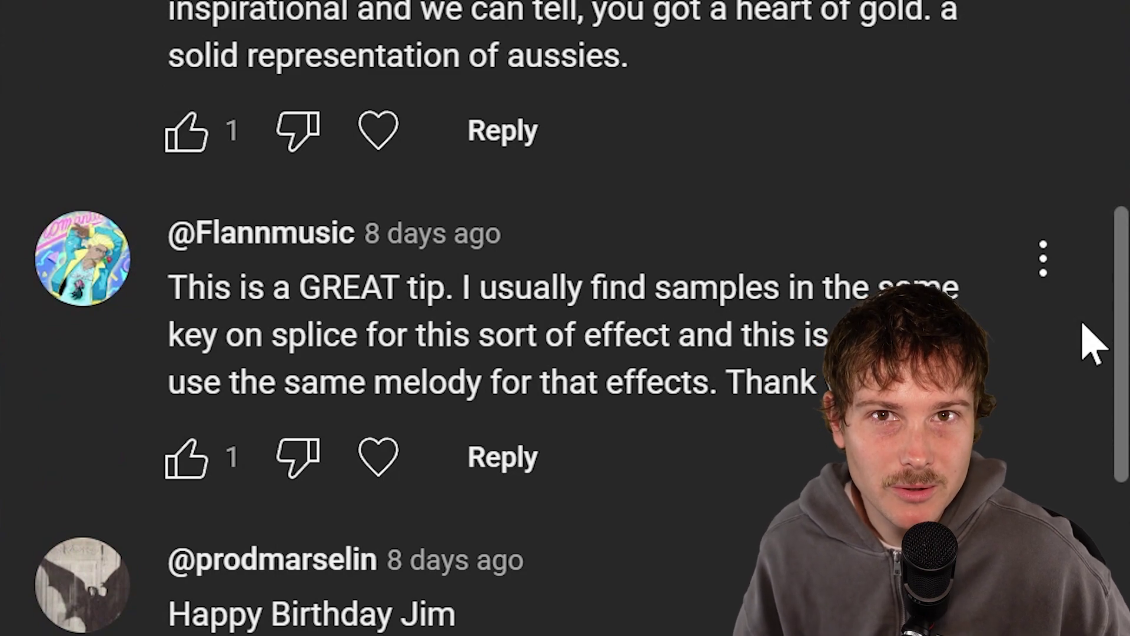